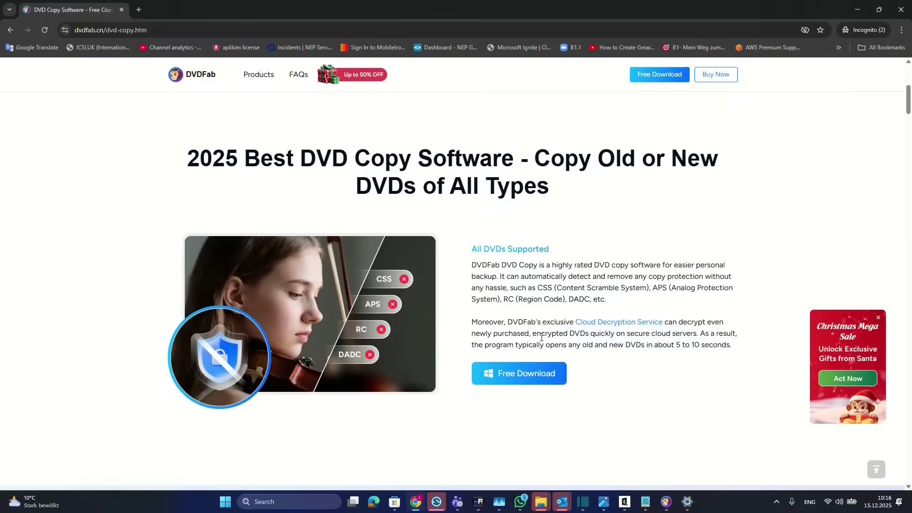
- Scroll through the dvdfab.cn DVD Copy product page, then bring the DVDFab app back to the front
scroll(541, 338, "up", 6)
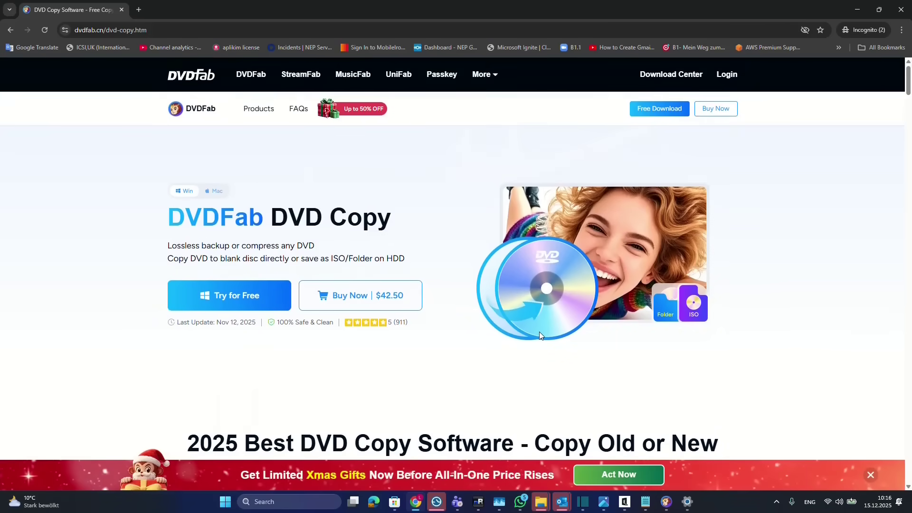
scroll(771, 341, "down", 4)
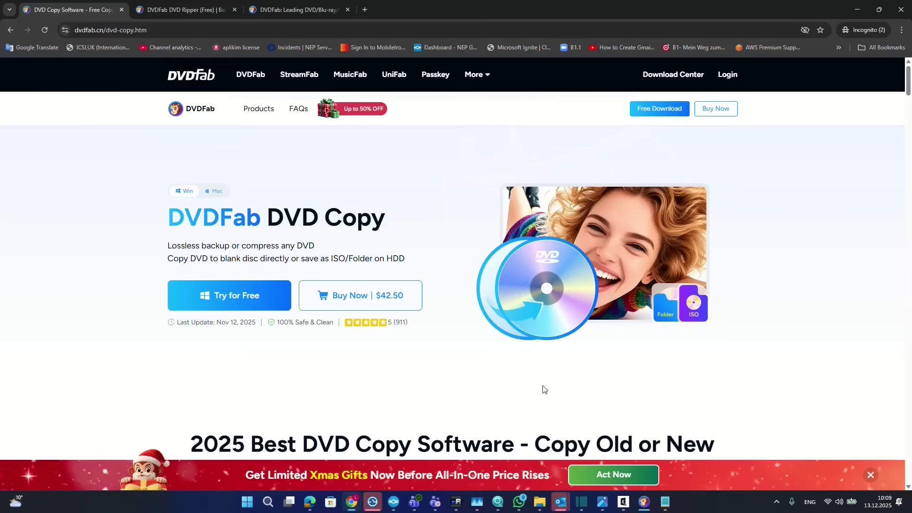
left_click(644, 503)
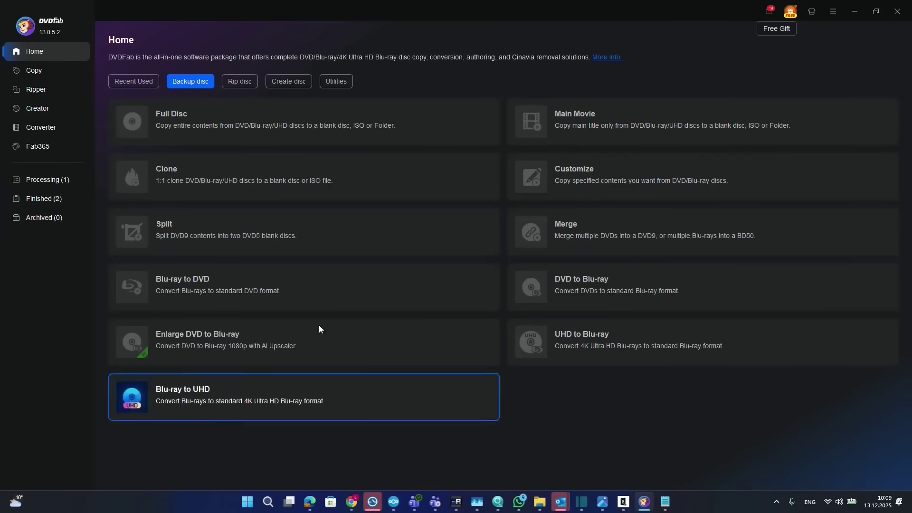
- Switch to the Copy module with the Despicable Me DVD loaded in Main Movie mode
left_click(52, 71)
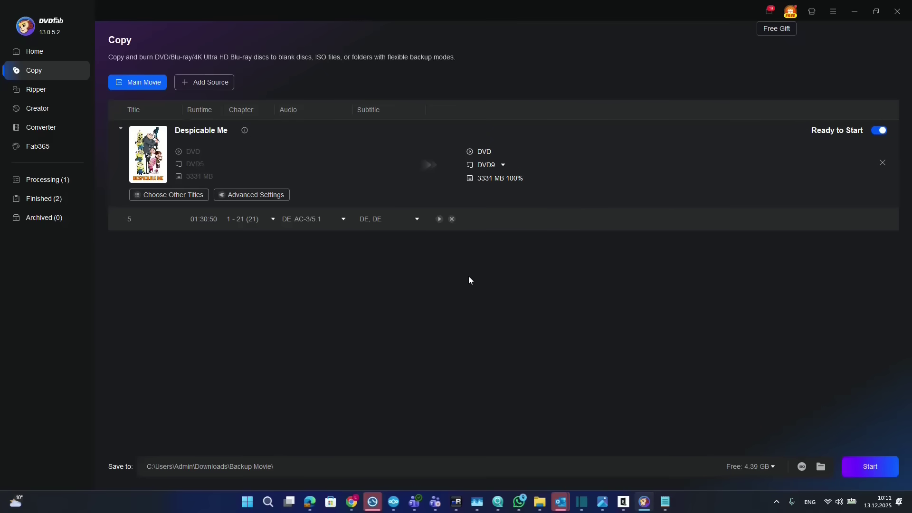
left_click(141, 85)
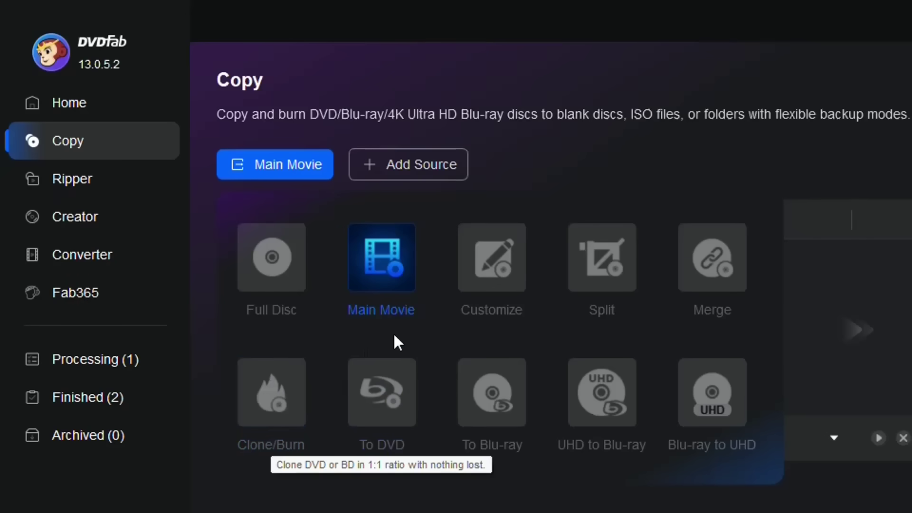
left_click(381, 258)
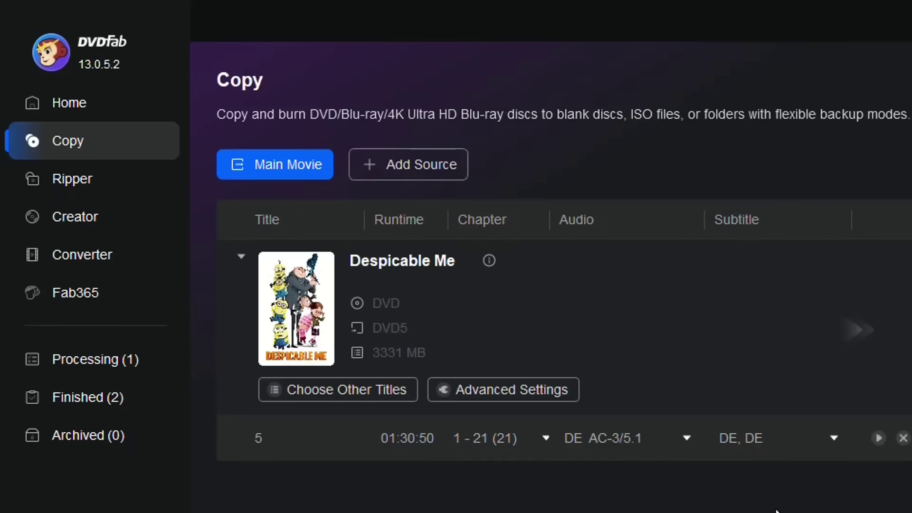
left_click(372, 392)
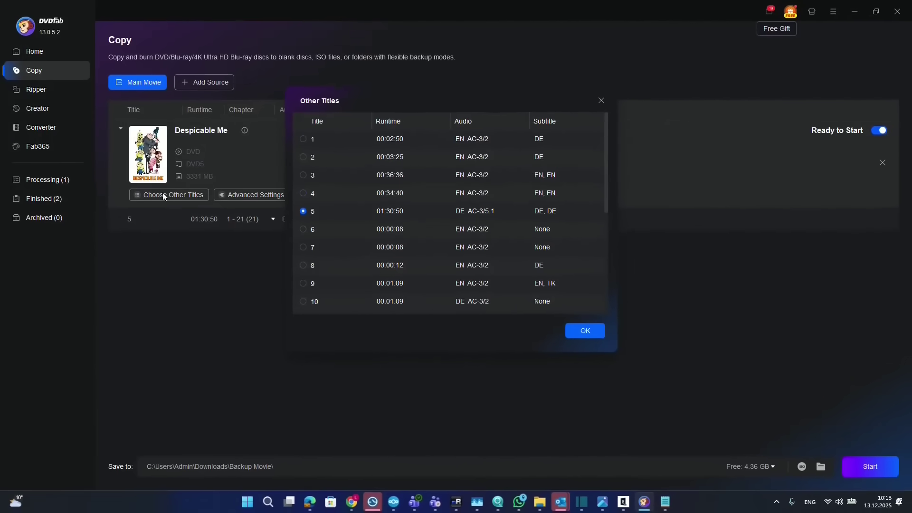
scroll(408, 256, "down", 3)
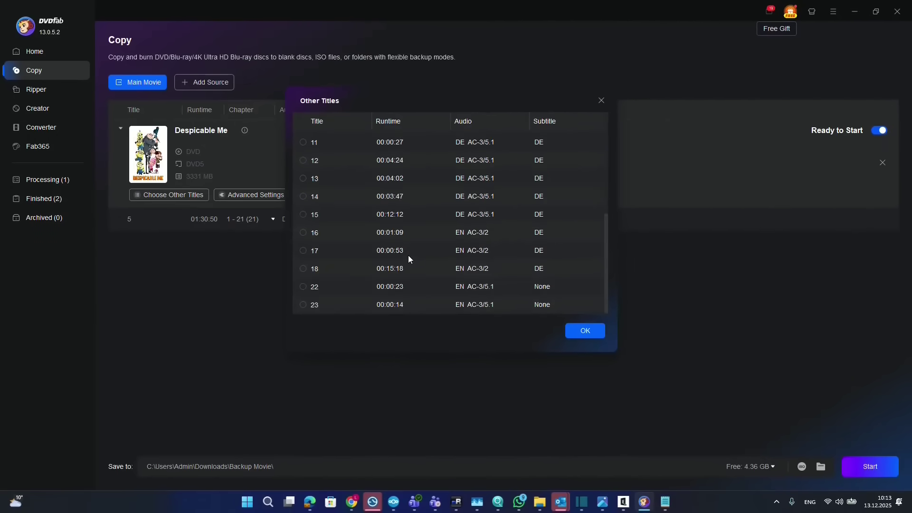
scroll(408, 258, "up", 3)
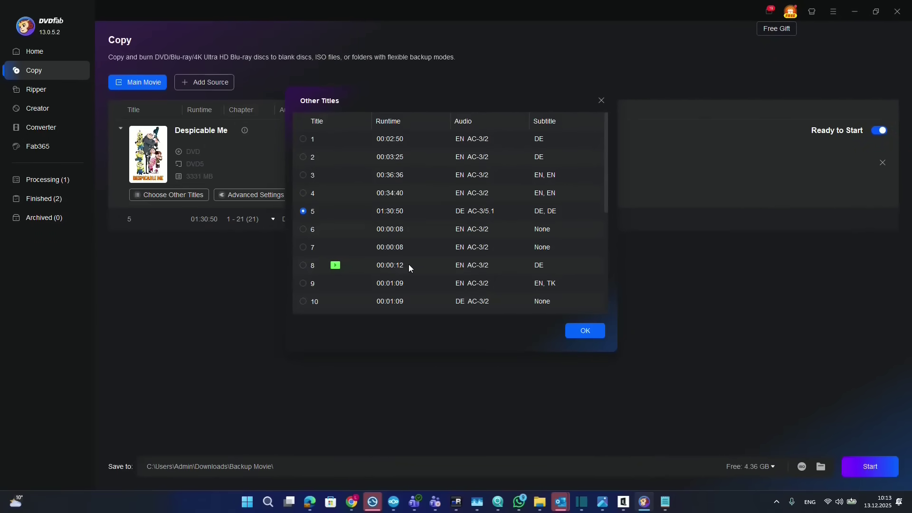
left_click(589, 336)
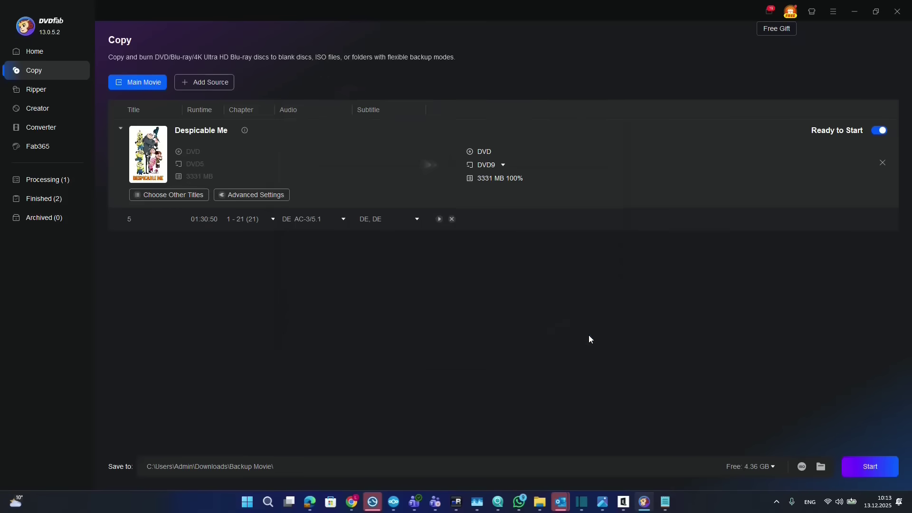
- After checking the subtitle languages, change the output from DVD9 to DVD5 and open Advanced Settings
left_click(418, 219)
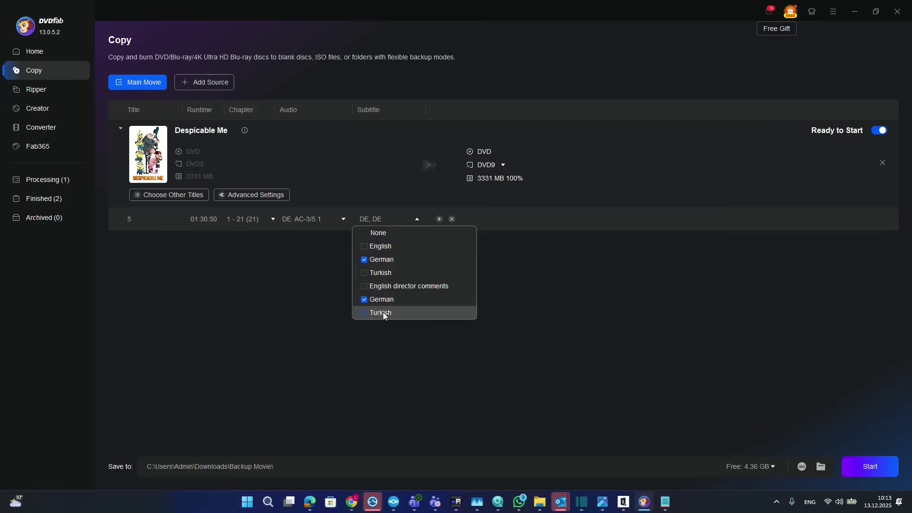
left_click(376, 227)
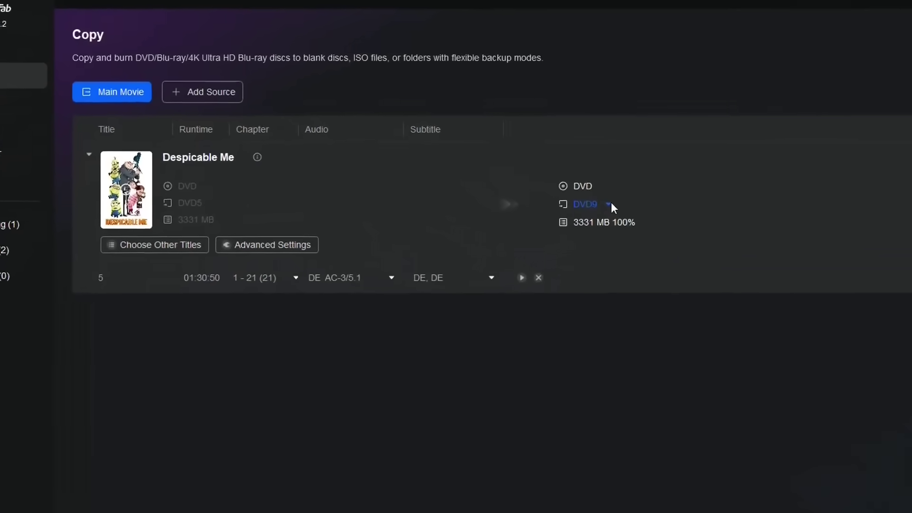
left_click(562, 187)
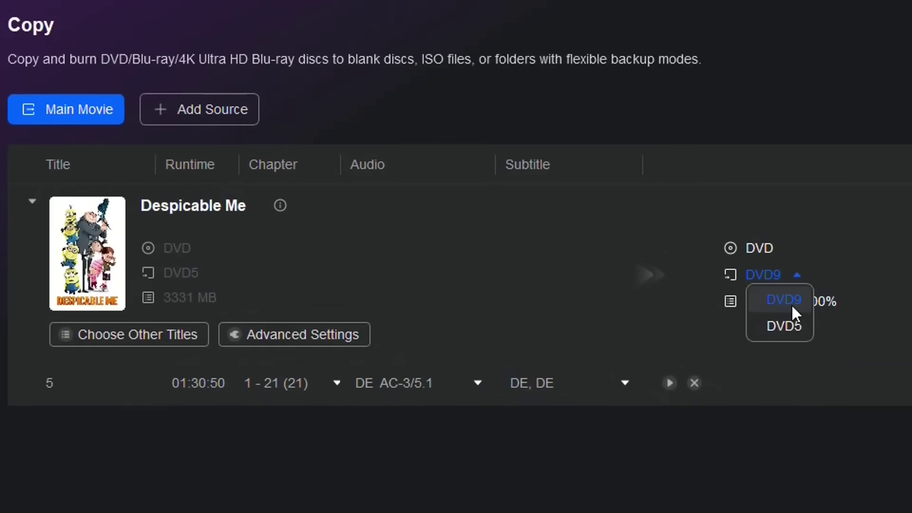
left_click(787, 323)
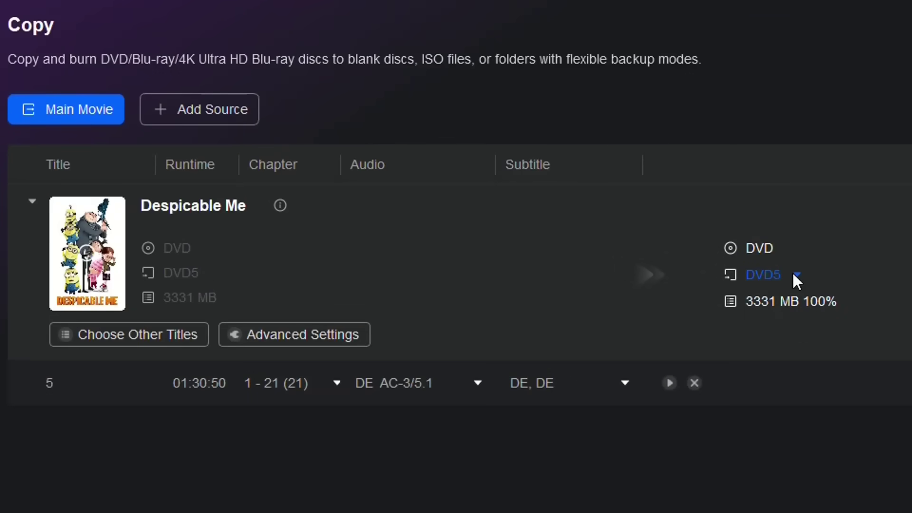
left_click(791, 272)
left_click(793, 275)
left_click(328, 338)
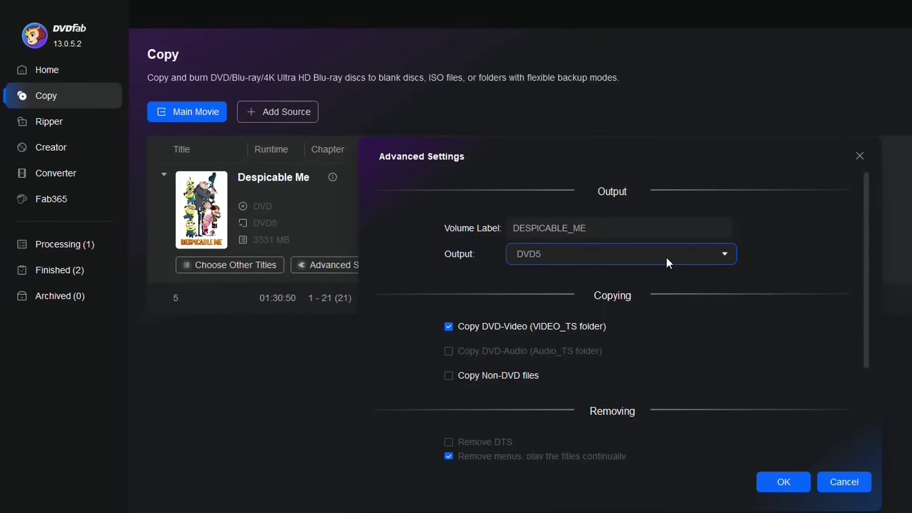
- Review the Output, Copying and Removing options with volume label DESPICABLE_ME, then confirm with OK
left_click(575, 229)
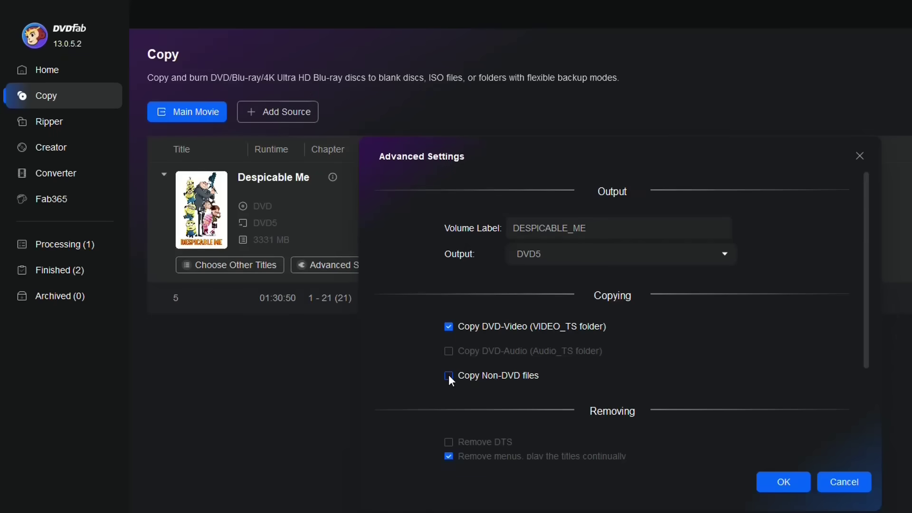
scroll(585, 374, "down", 3)
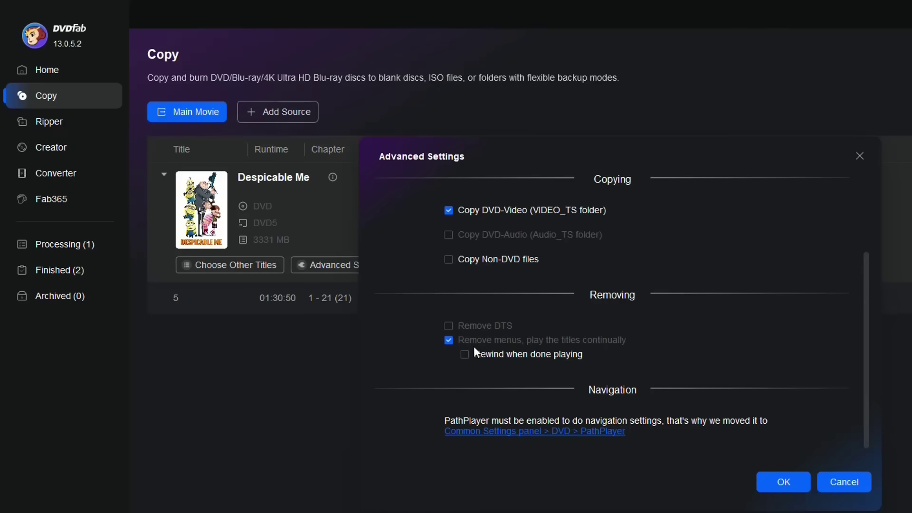
scroll(632, 361, "down", 1)
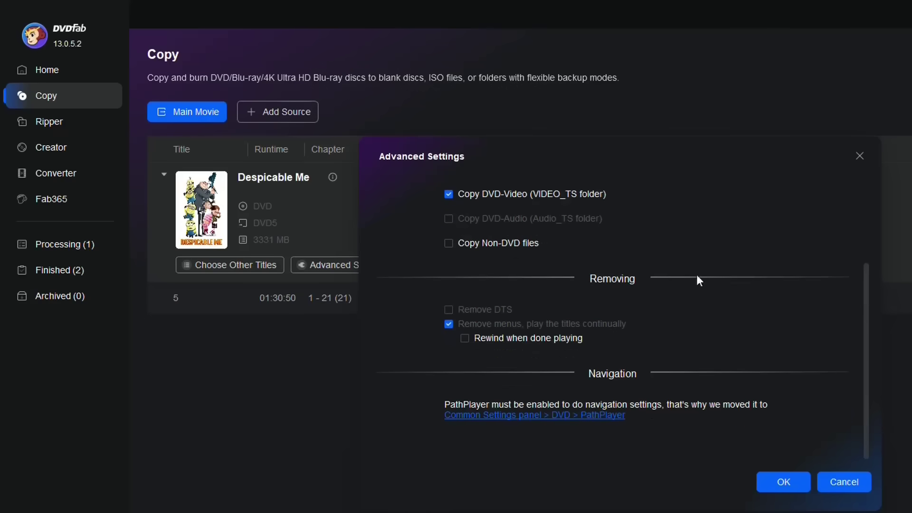
scroll(617, 261, "up", 3)
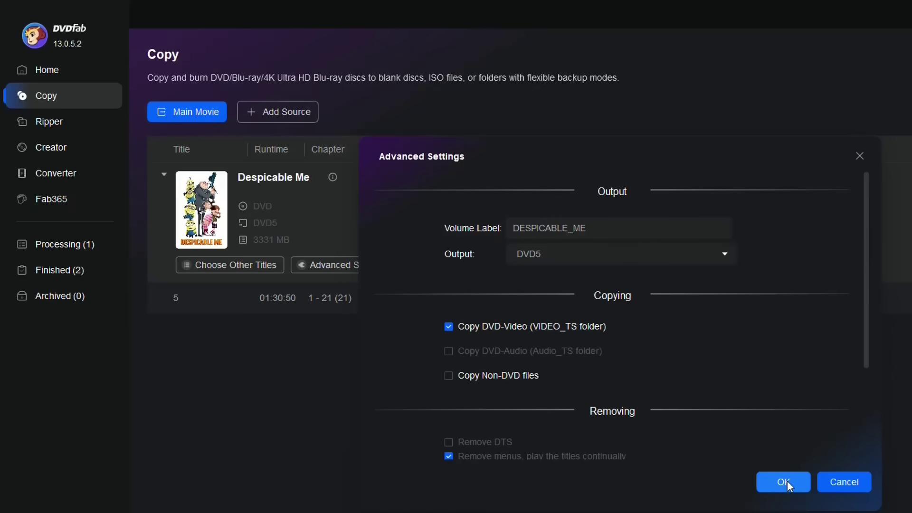
scroll(780, 447, "down", 3)
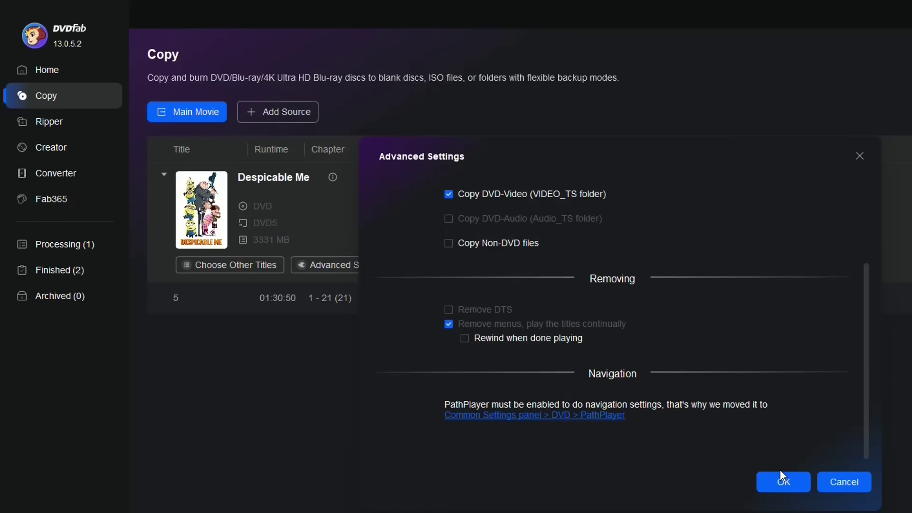
left_click(783, 489)
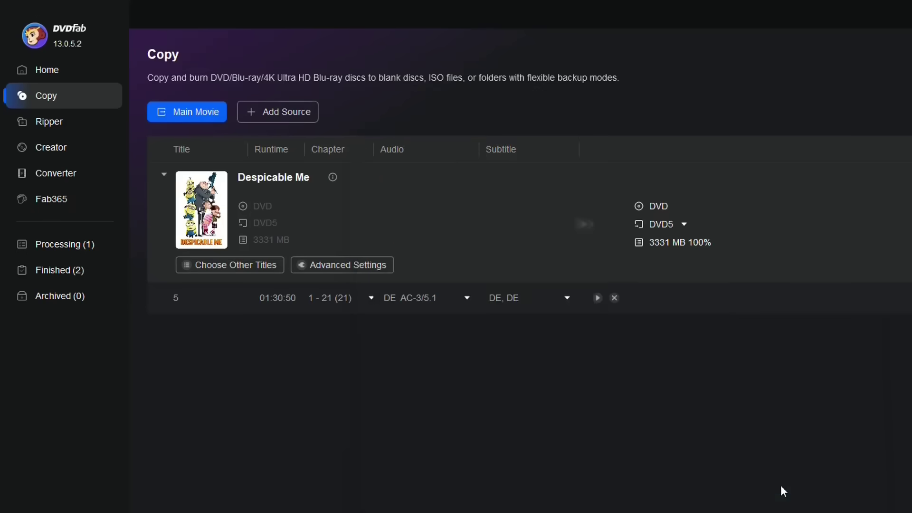
left_click(597, 298)
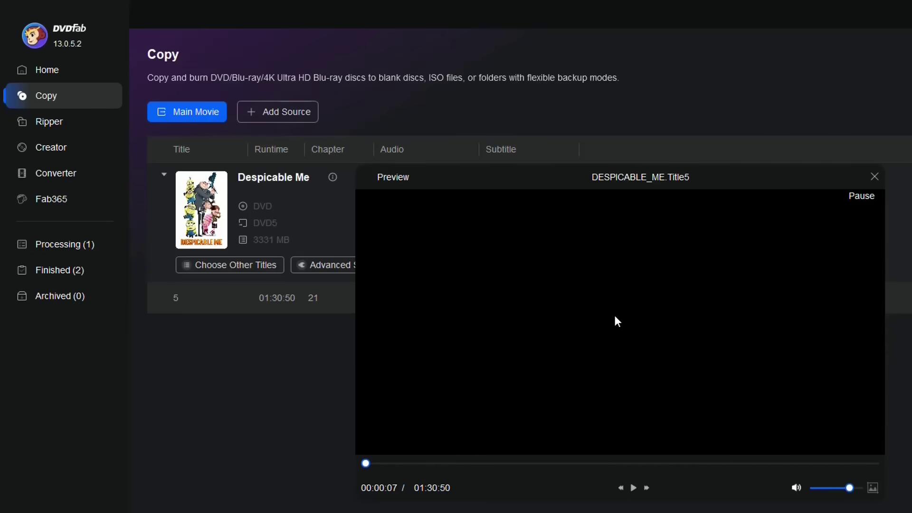
left_click(614, 317)
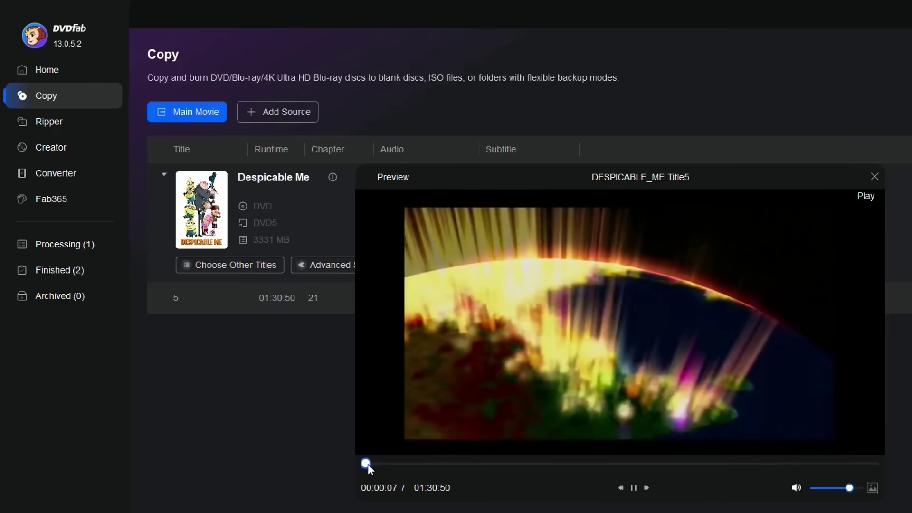
left_click(874, 176)
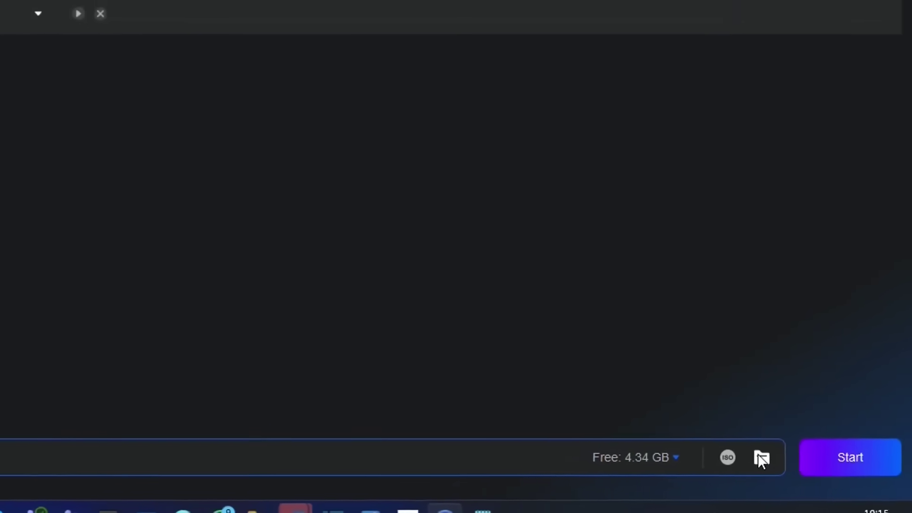
- Save the output as the ISO file DESPICABLE_ME.iso in the DVDFab13 Output folder
left_click(761, 458)
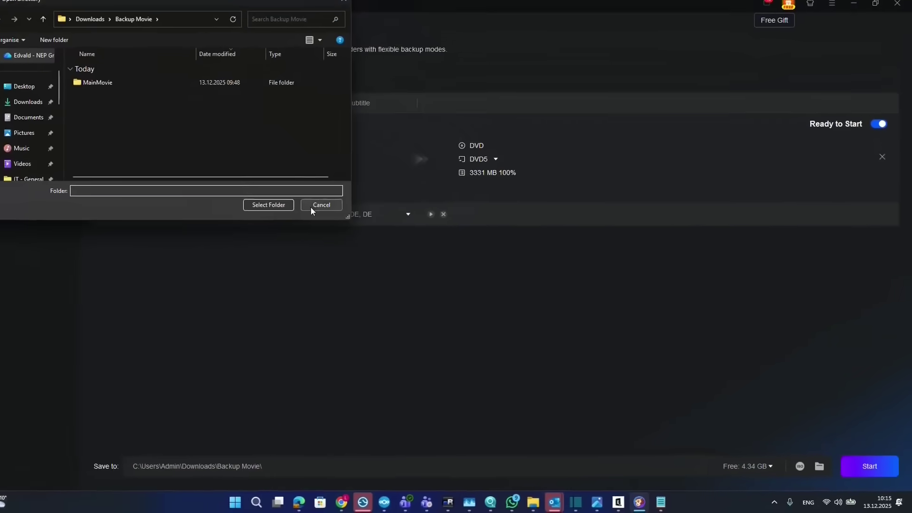
left_click(293, 192)
left_click(795, 465)
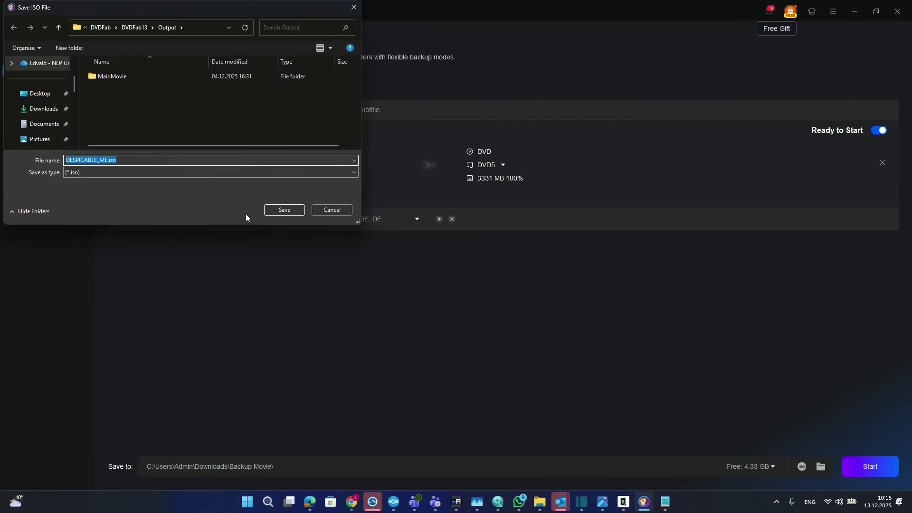
left_click(281, 213)
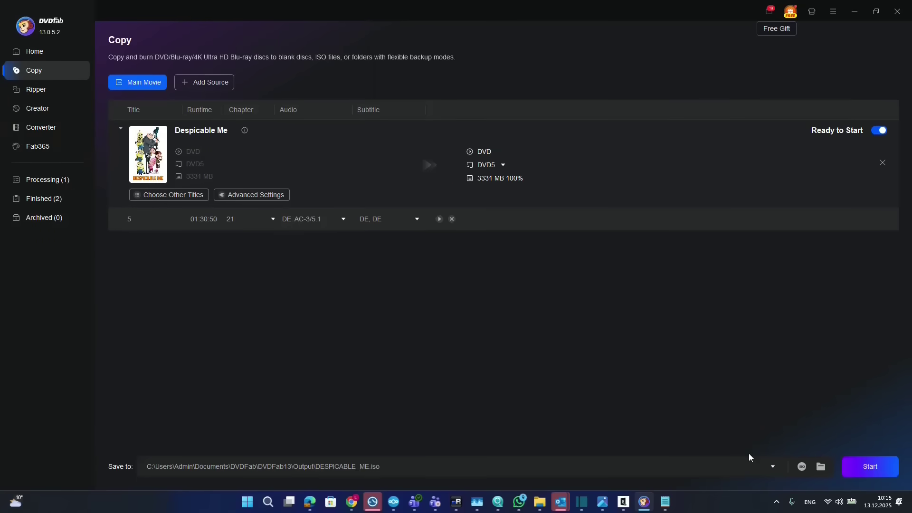
left_click(384, 467)
left_click(386, 466)
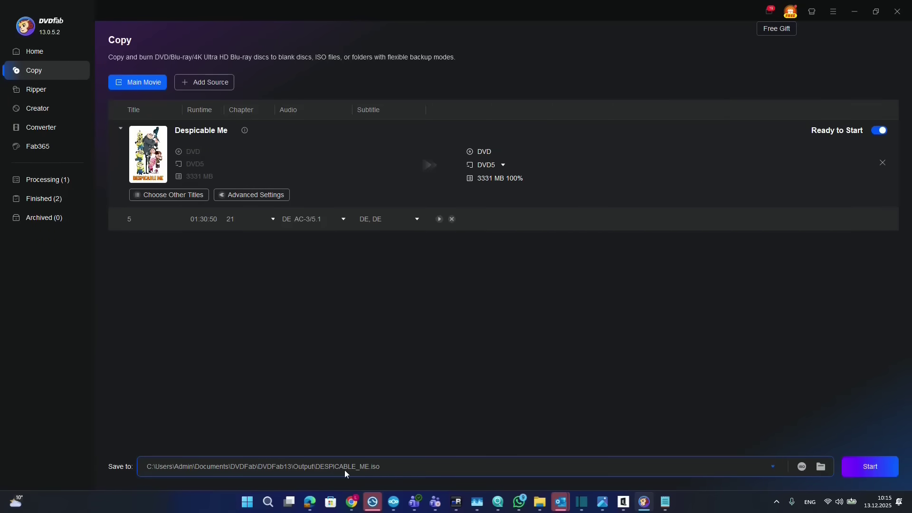
- Re-confirm the DESPICABLE_ME.iso name and location, and check the recent save paths
left_click(823, 473)
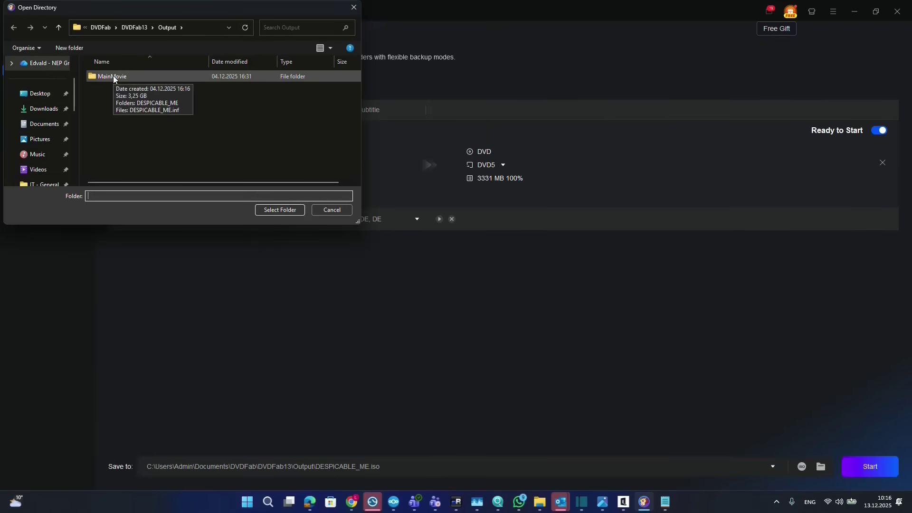
left_click(332, 210)
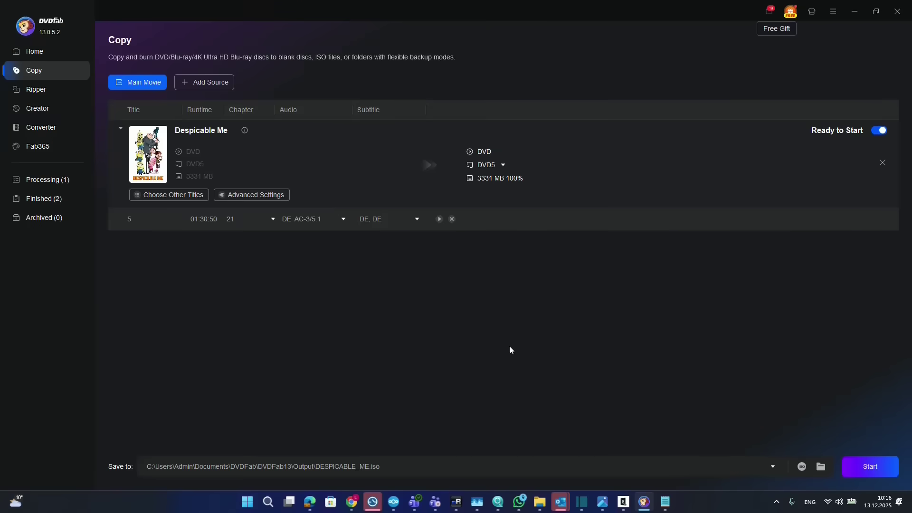
left_click(801, 467)
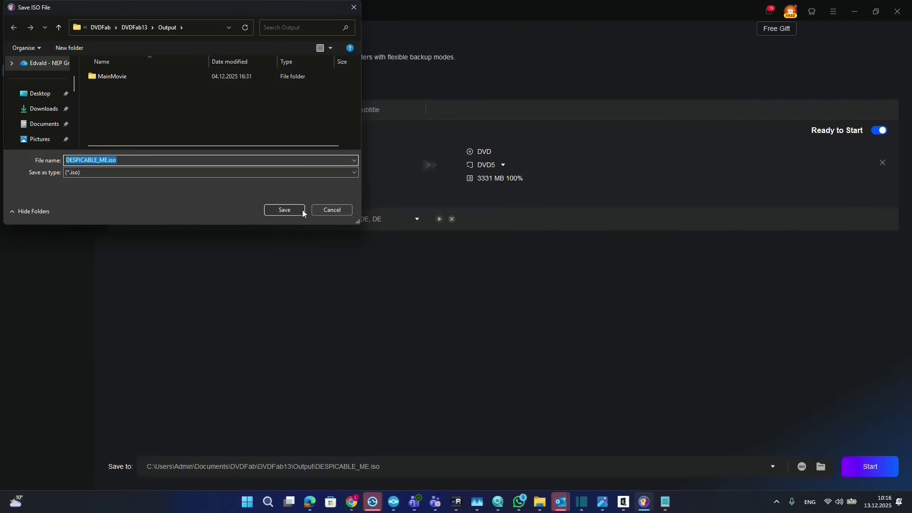
left_click(300, 210)
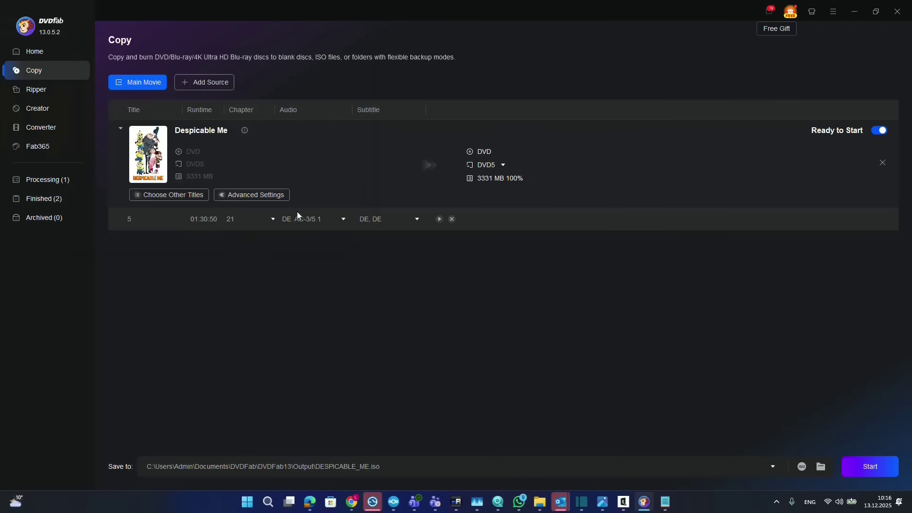
left_click(372, 464)
left_click(371, 464)
- Start the Despicable Me main movie copy to DVD5 and let it process
left_click(861, 466)
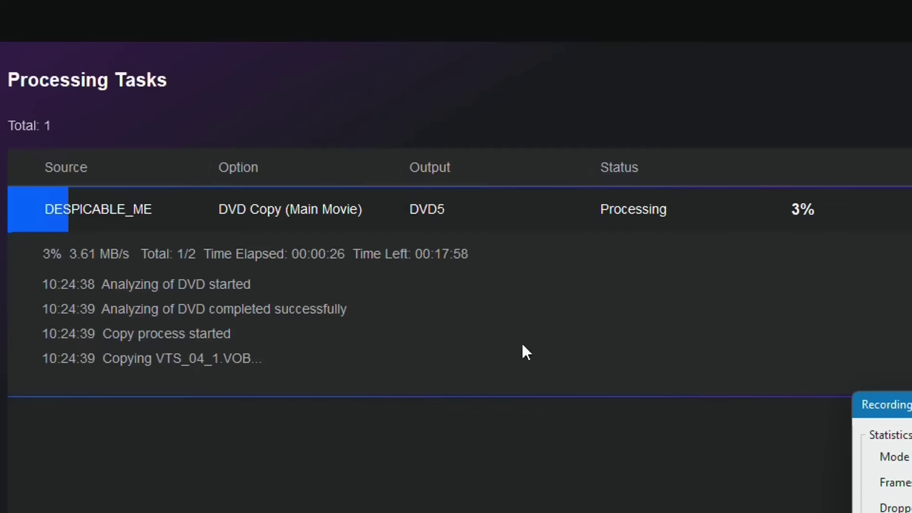